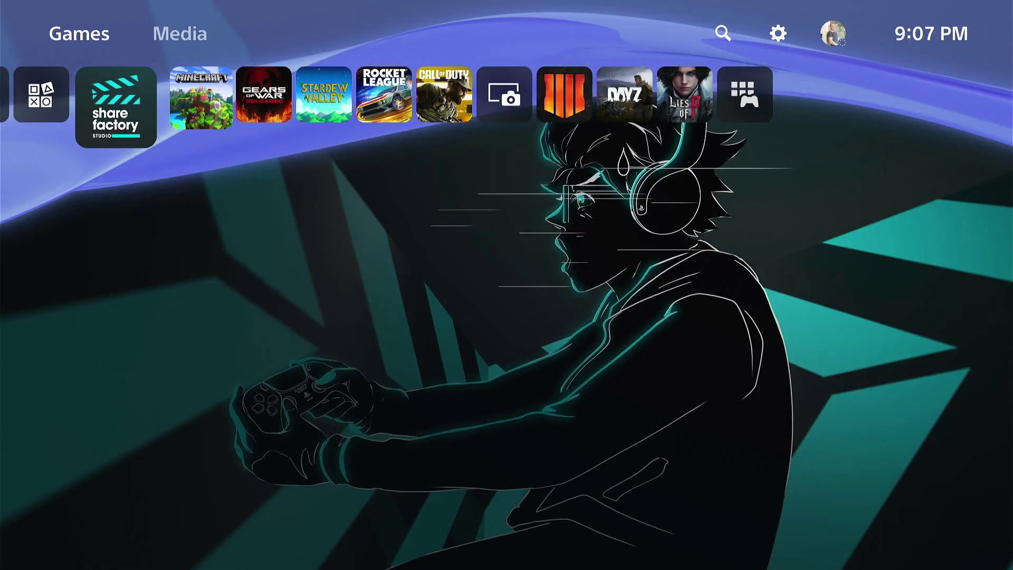
Step: Launch Share Factory Studio from the PS5 home screen tile row
{"action": "key", "text": "Right"}
{"action": "key", "text": "Right"}
{"action": "key", "text": "Left"}
{"action": "key", "text": "Left"}
{"action": "key", "text": "Left"}
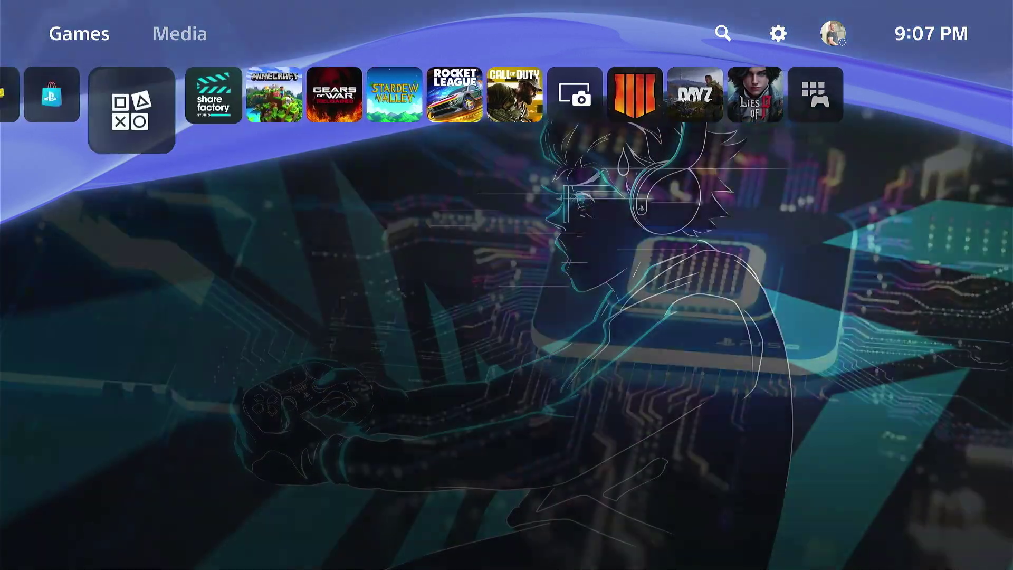
{"action": "key", "text": "Right"}
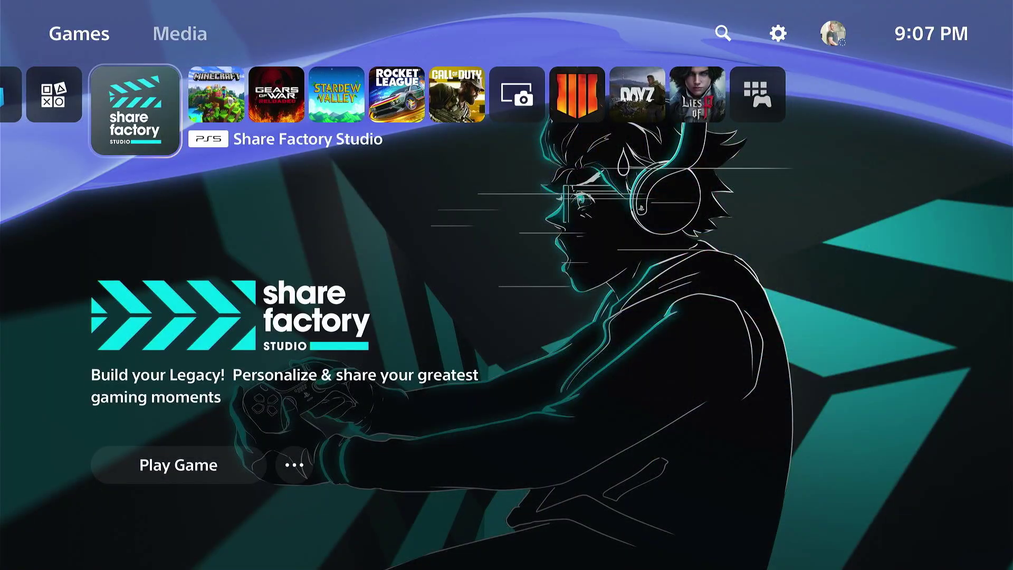
{"action": "key", "text": "Return"}
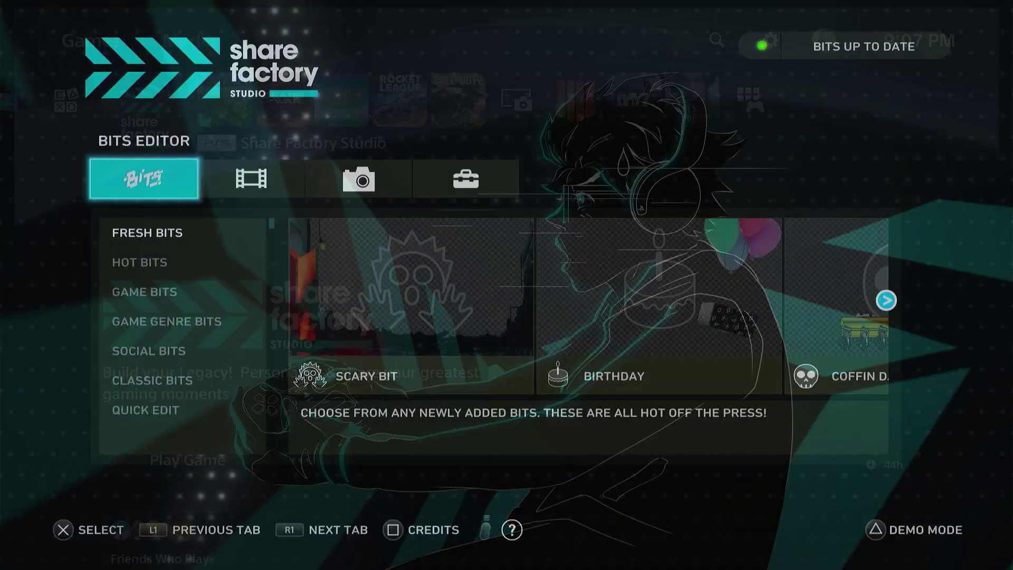
Step: Move to the Import Videos option in the Toolbox tab
{"action": "key", "text": "Right"}
{"action": "key", "text": "Right"}
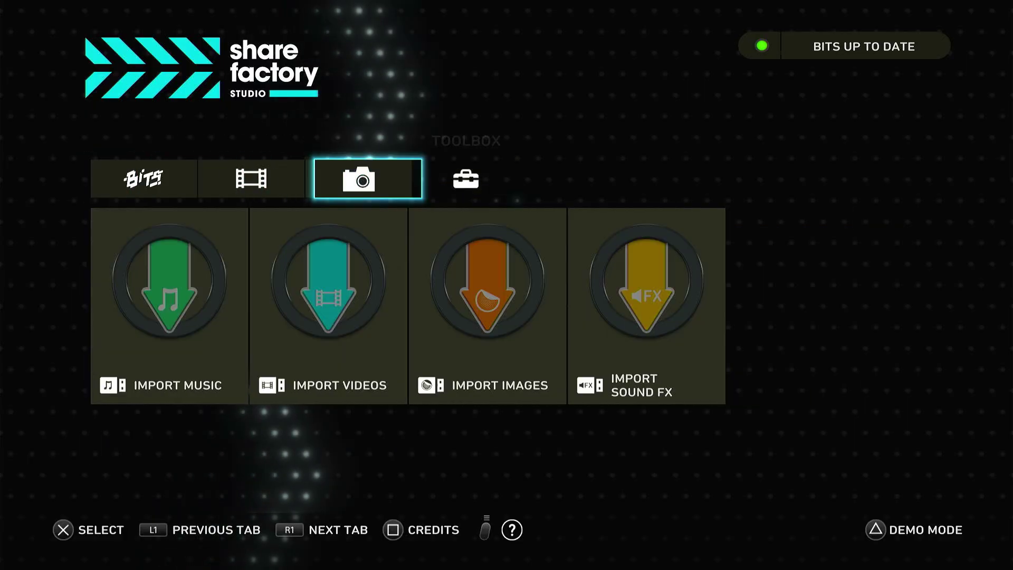
{"action": "key", "text": "Right"}
{"action": "key", "text": "Down"}
{"action": "key", "text": "Right"}
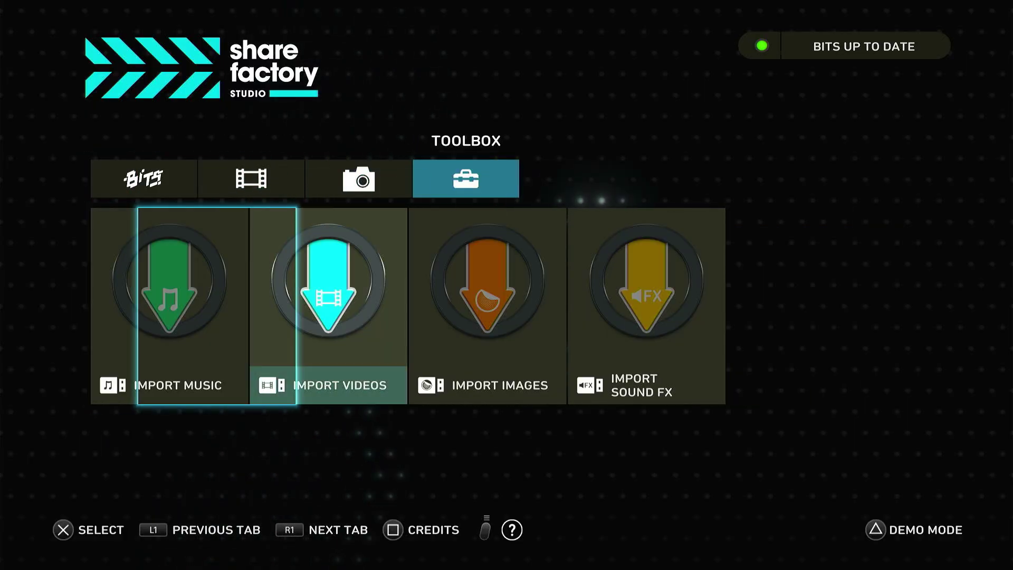
Step: Try Import Videos from USB and magnify the insert-USB message
{"action": "key", "text": "Return"}
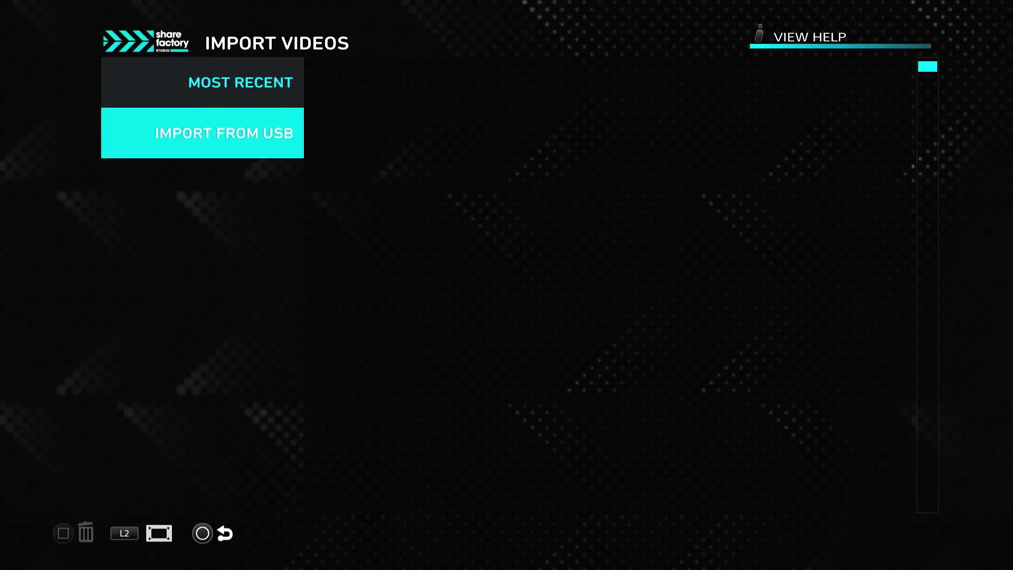
{"action": "key", "text": "Return"}
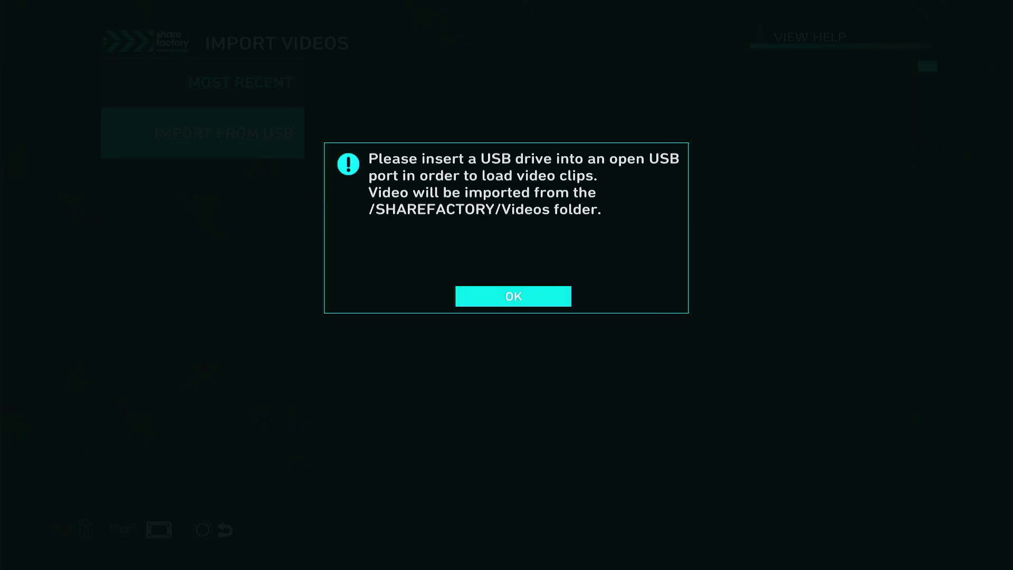
{"action": "key", "text": "super+s"}
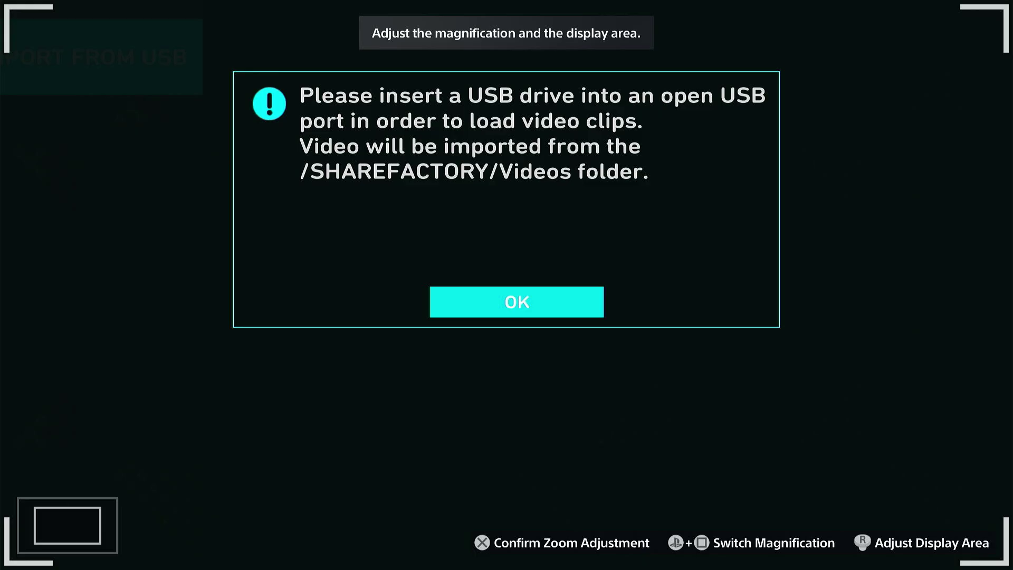
{"action": "key", "text": "Return"}
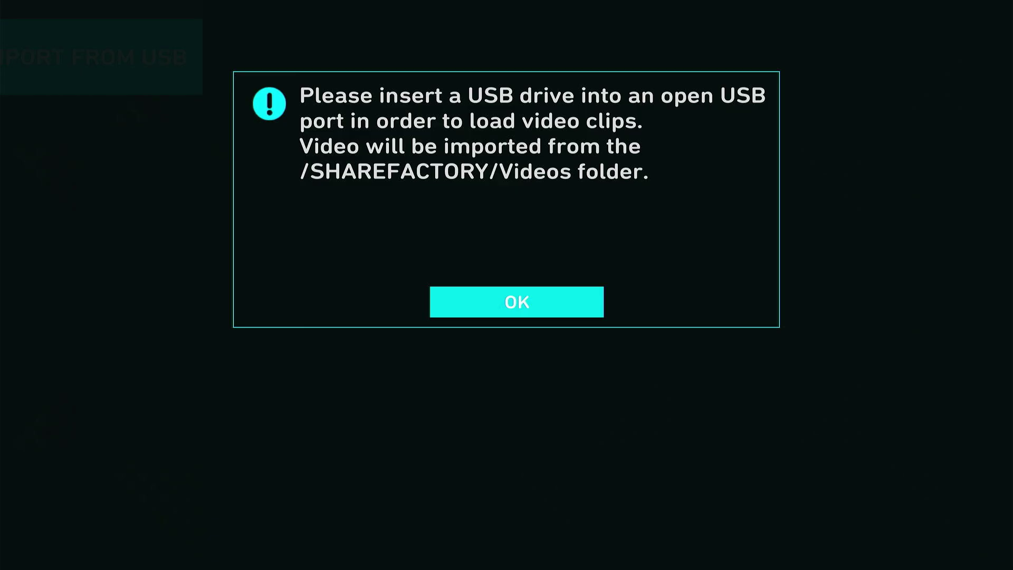
Step: Read the /SHAREFACTORY/Videos prompt, dismiss it, and return to the Toolbox
{"action": "key", "text": "super+s"}
{"action": "key", "text": "Return"}
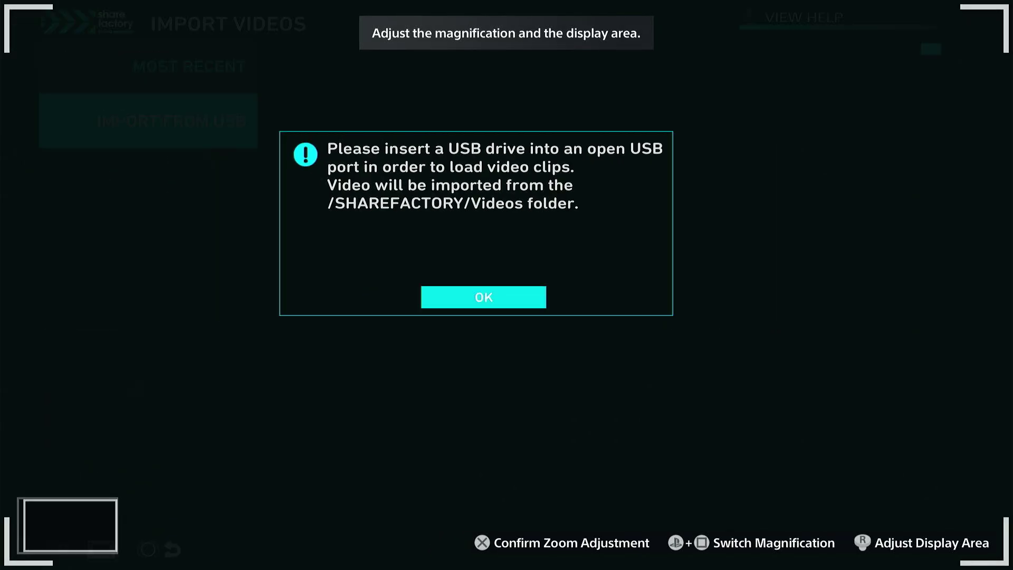
{"action": "key", "text": "Return"}
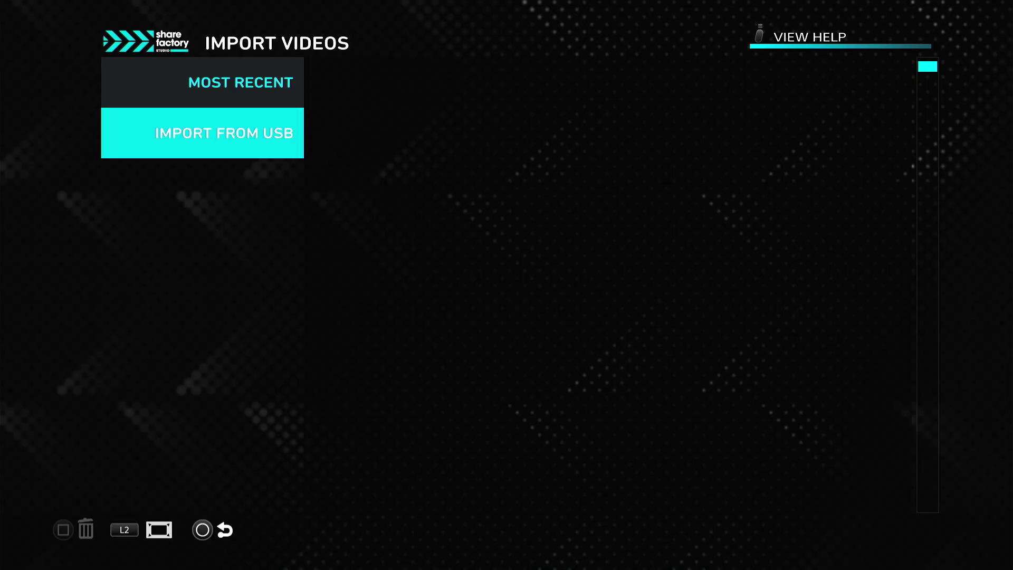
{"action": "key", "text": "Escape"}
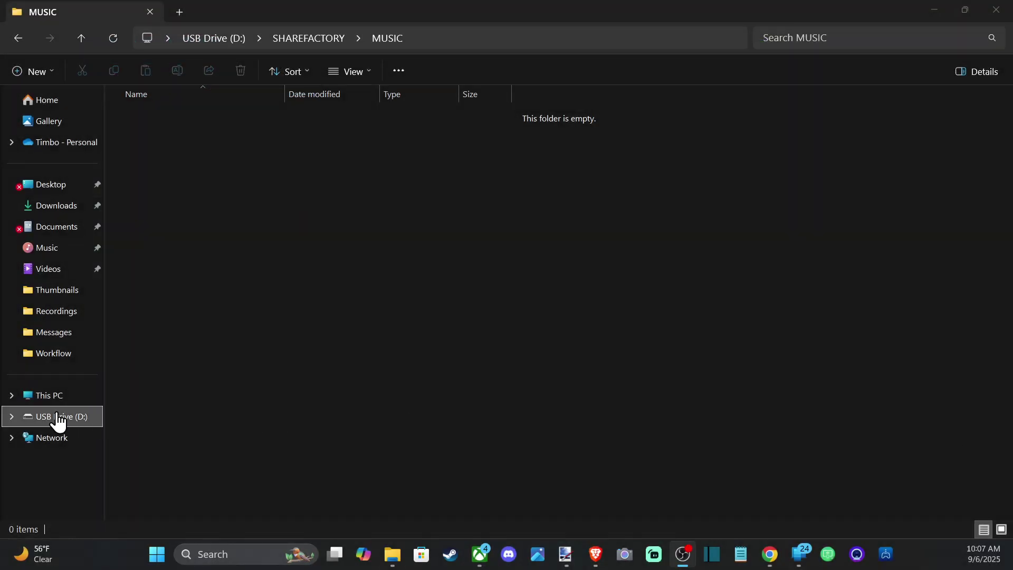
Step: Create a new folder at the top level of USB Drive (D:)
{"action": "left_click", "coordinate": [57, 421]}
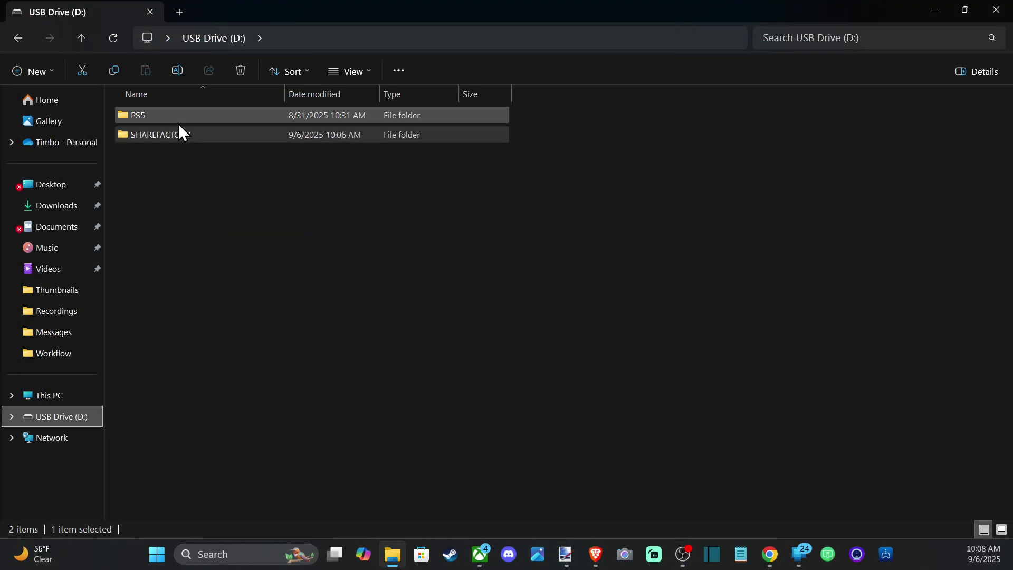
{"action": "right_click", "coordinate": [169, 195]}
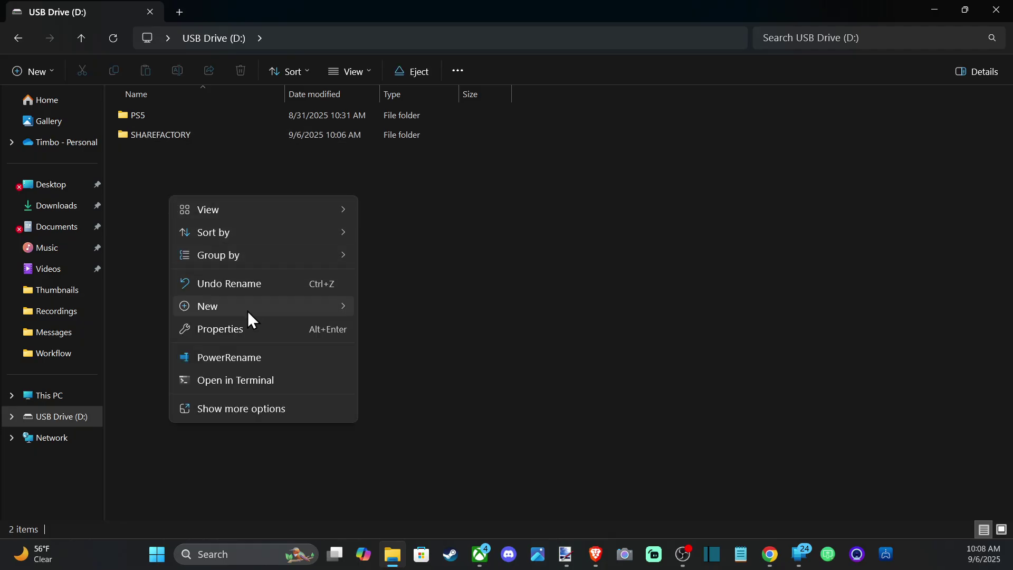
{"action": "key", "text": "ctrl+shift+n"}
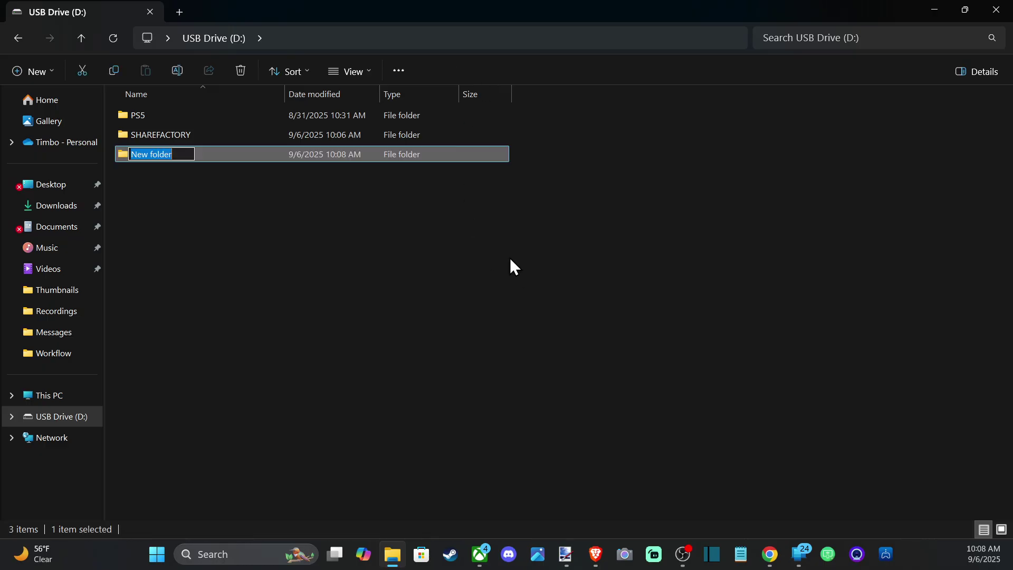
{"action": "left_click", "coordinate": [202, 154]}
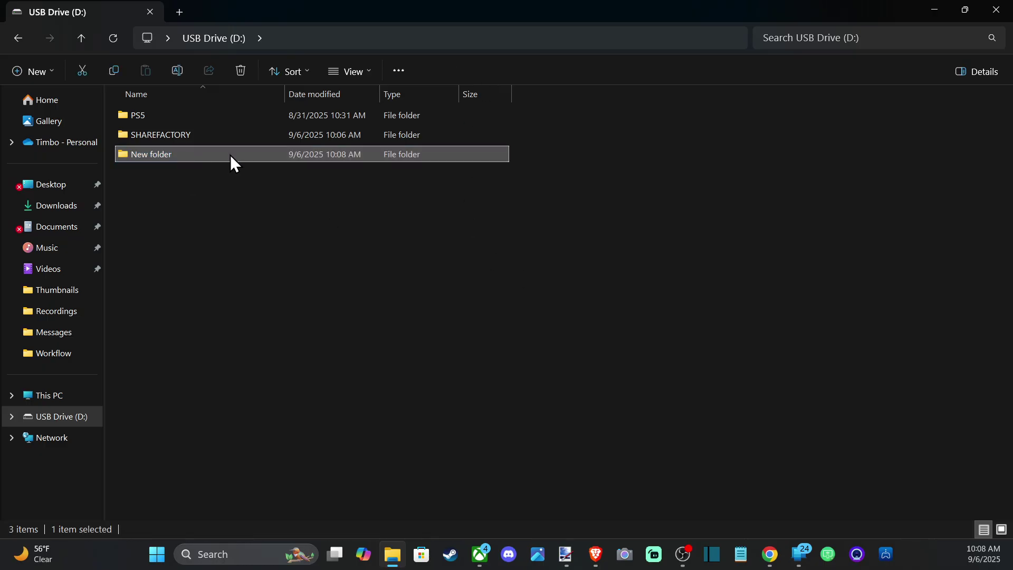
Step: Permanently delete the stray new folder and select SHAREFACTORY
{"action": "left_click", "coordinate": [242, 75]}
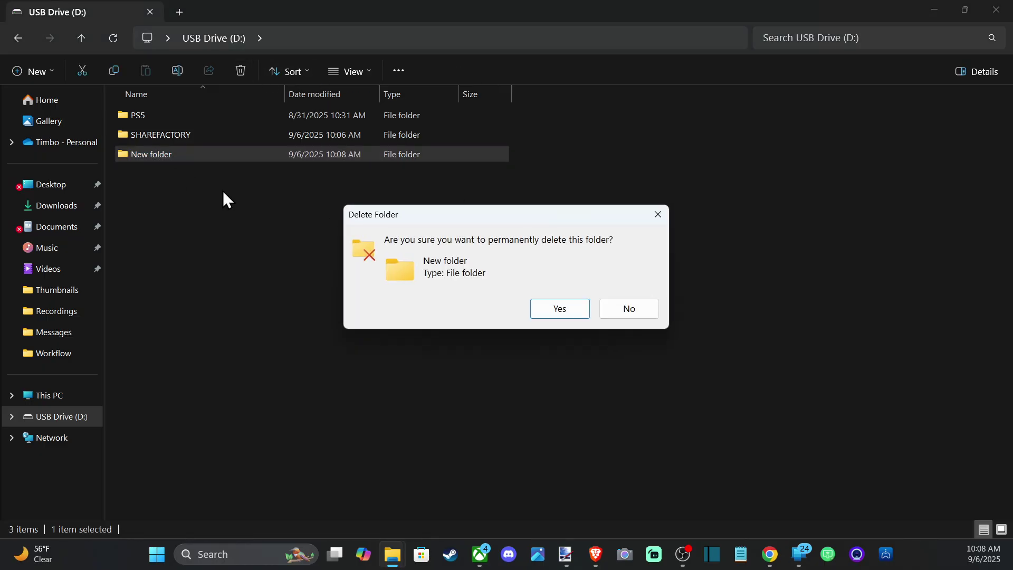
{"action": "left_click", "coordinate": [560, 309]}
{"action": "left_click", "coordinate": [173, 138]}
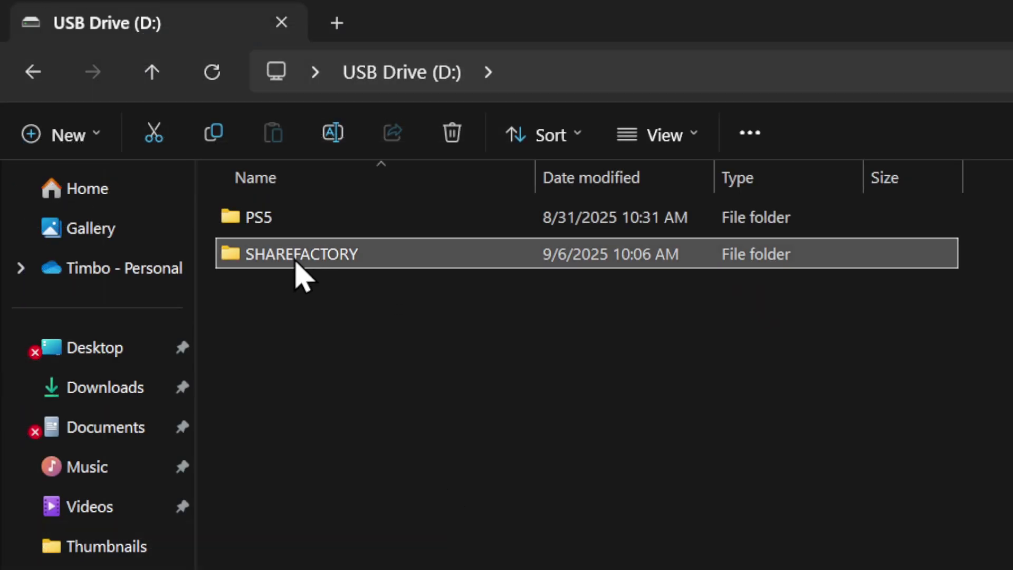
Step: Open SHAREFACTORY, then open its empty VIDEOS subfolder
{"action": "double_click", "coordinate": [350, 264]}
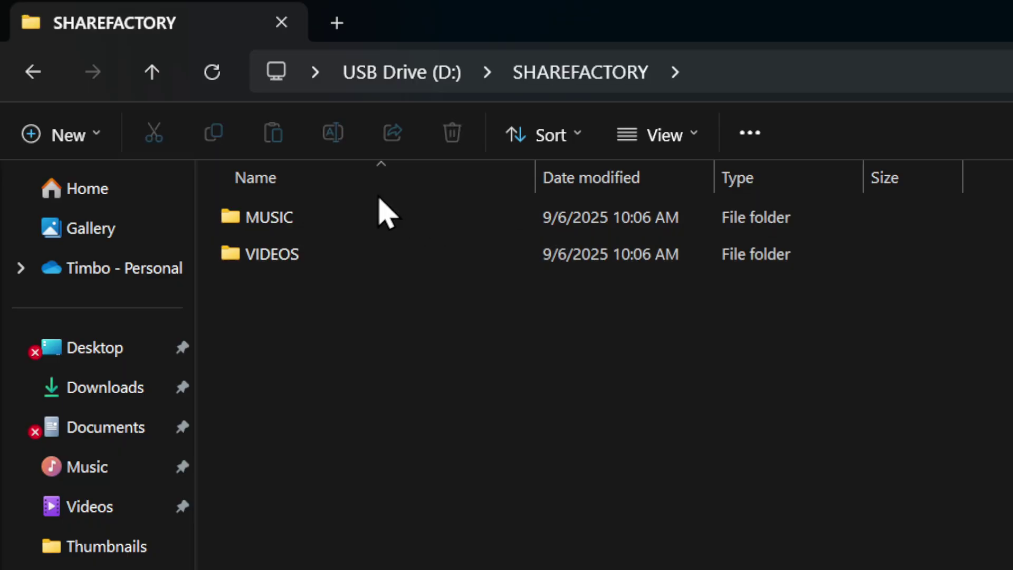
{"action": "left_click", "coordinate": [300, 215]}
{"action": "left_click", "coordinate": [252, 268]}
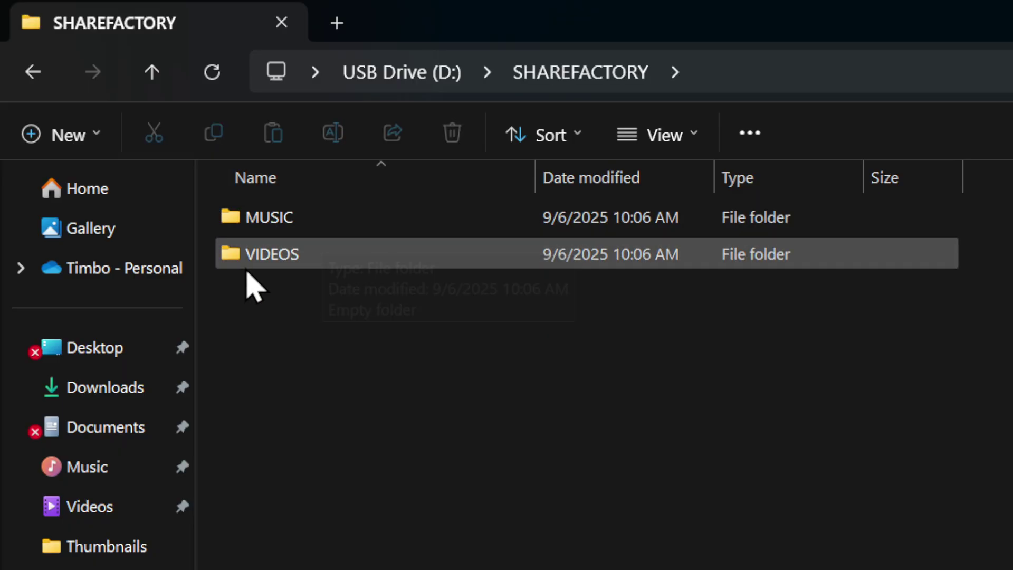
{"action": "mouse_move", "coordinate": [272, 254]}
{"action": "double_click", "coordinate": [276, 262]}
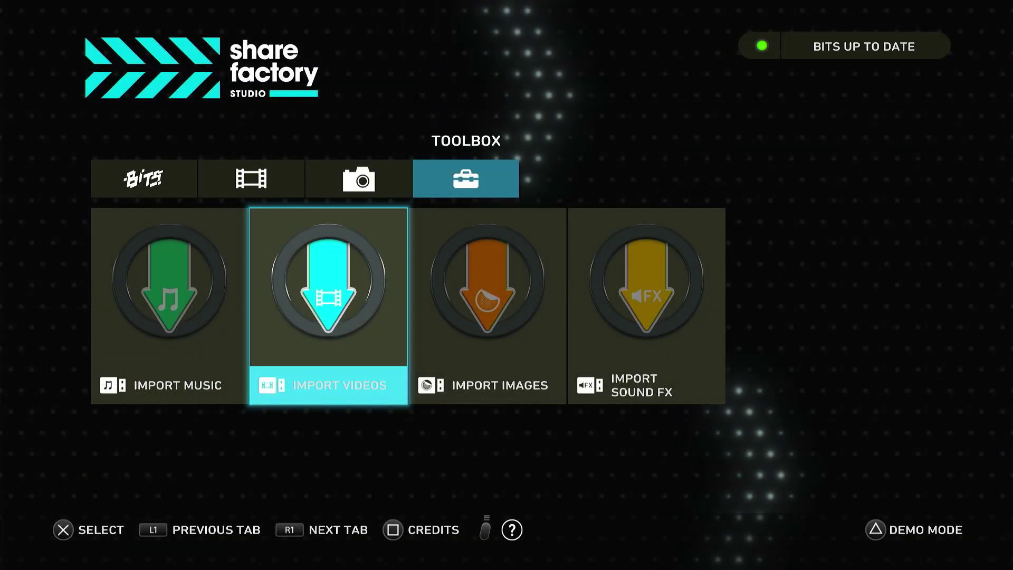
Step: Try Import Videos from USB again
{"action": "key", "text": "Right"}
{"action": "key", "text": "Left"}
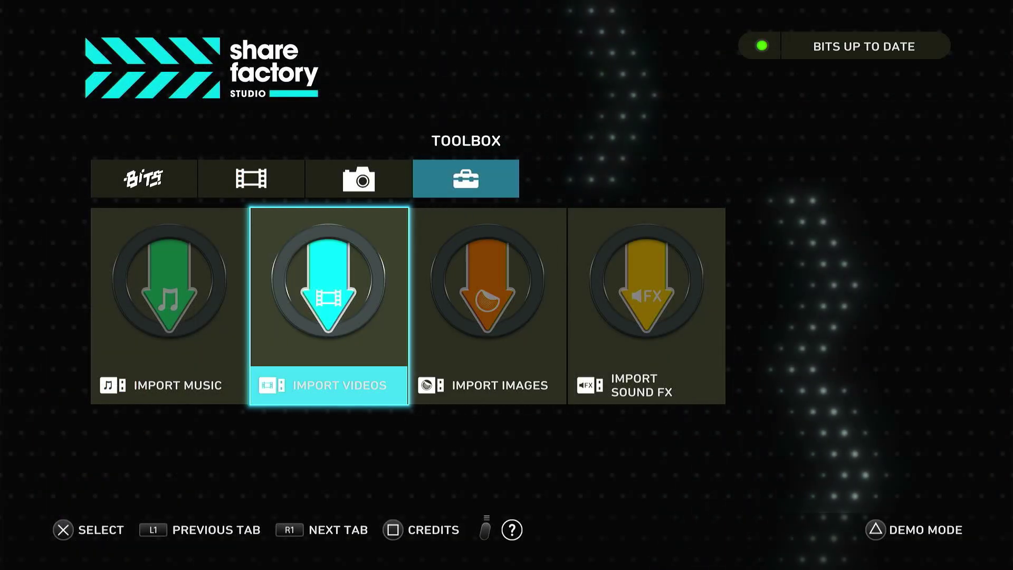
{"action": "key", "text": "Return"}
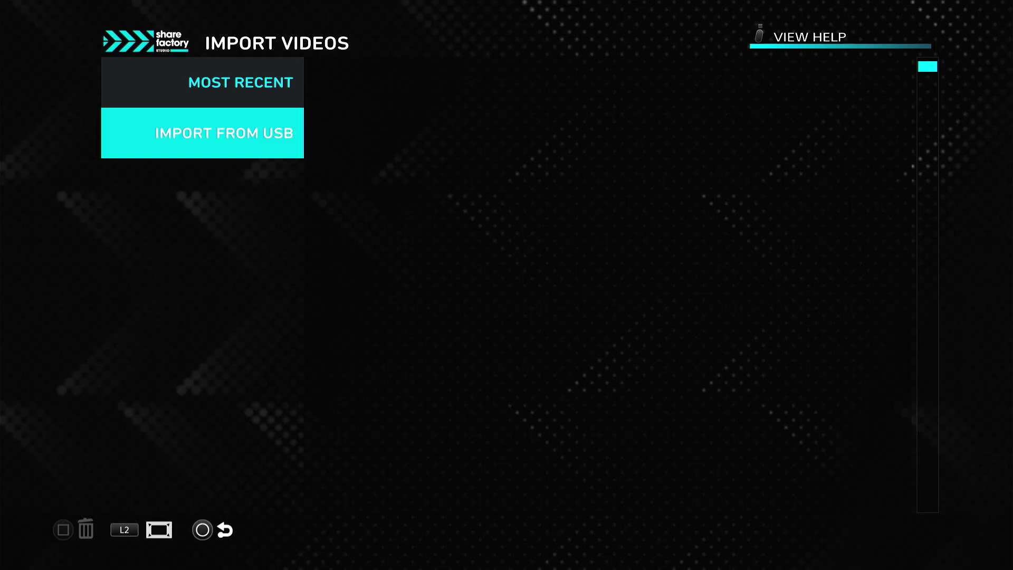
{"action": "key", "text": "Return"}
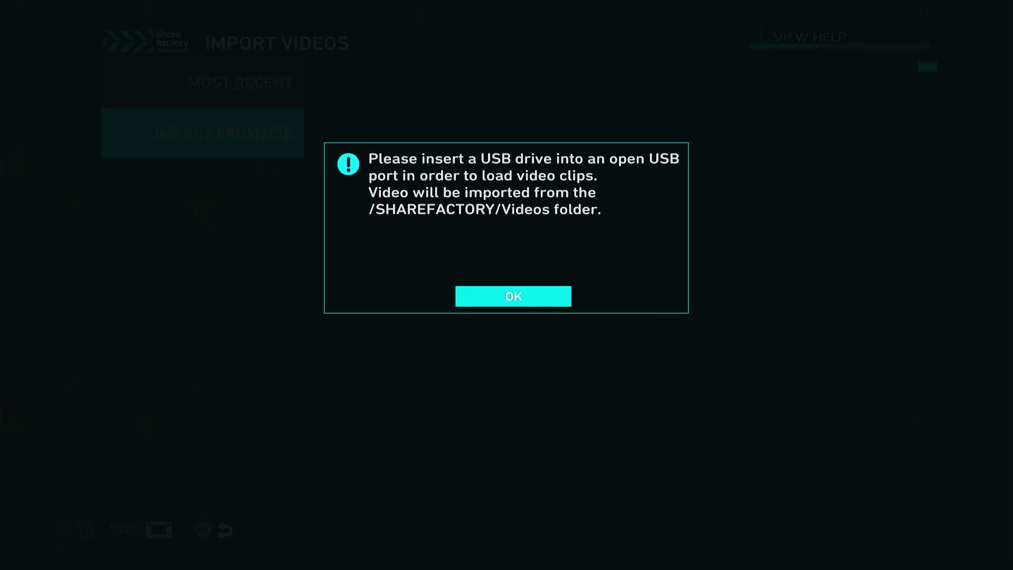
Step: Dismiss the /SHAREFACTORY/Videos prompt, return to the Toolbox, and open Import Images
{"action": "key", "text": "Return"}
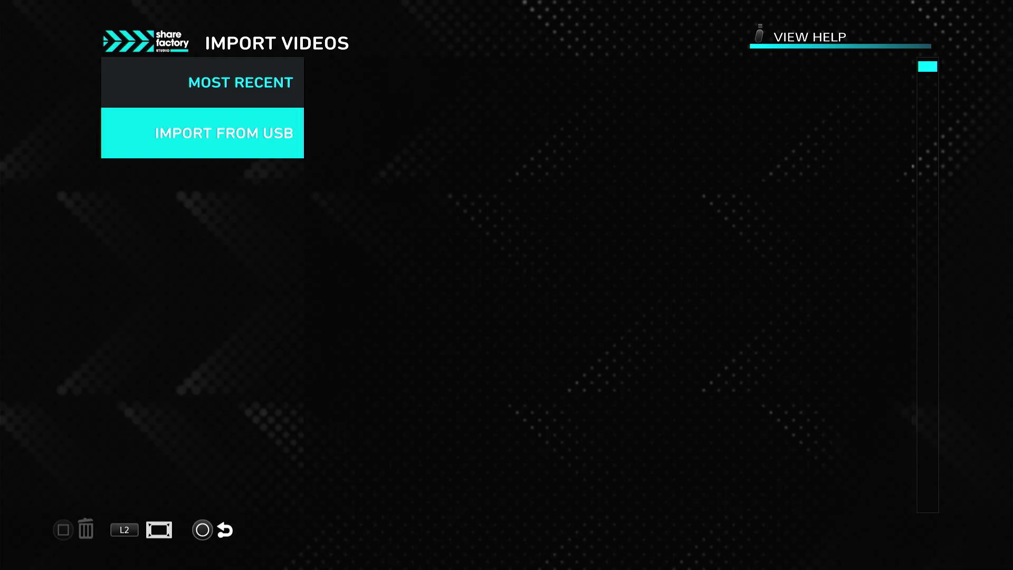
{"action": "key", "text": "Escape"}
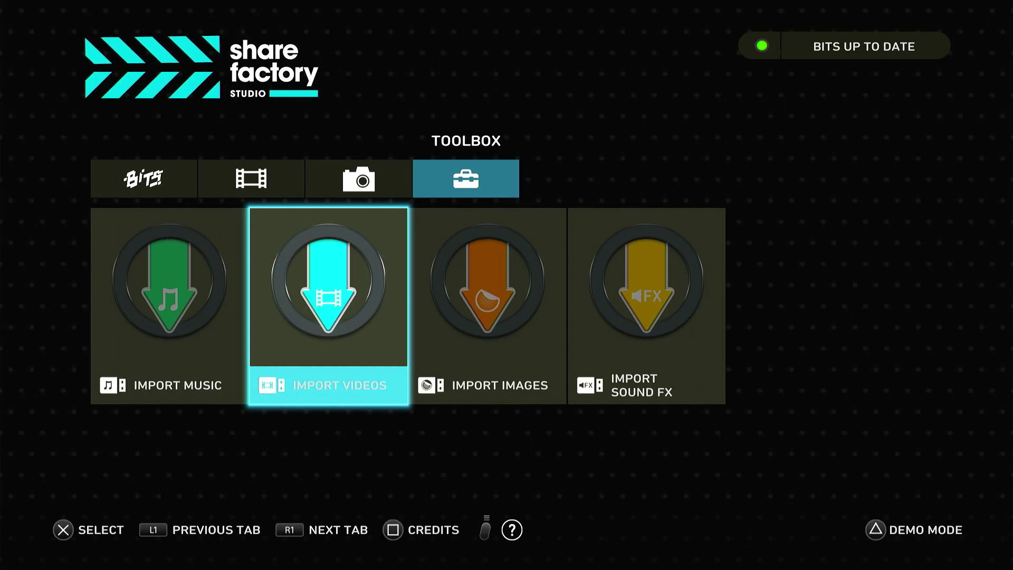
{"action": "key", "text": "Right"}
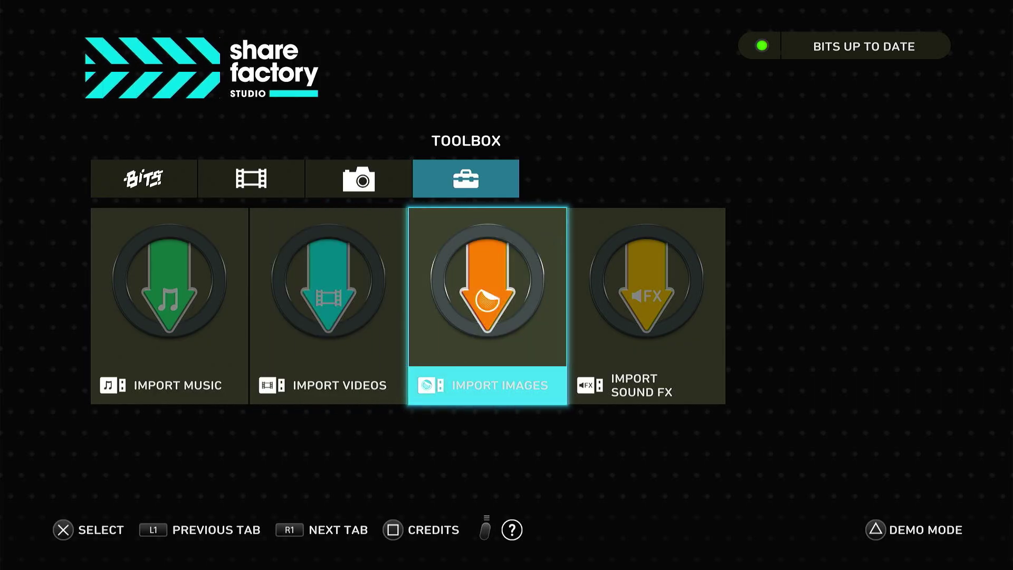
{"action": "key", "text": "Return"}
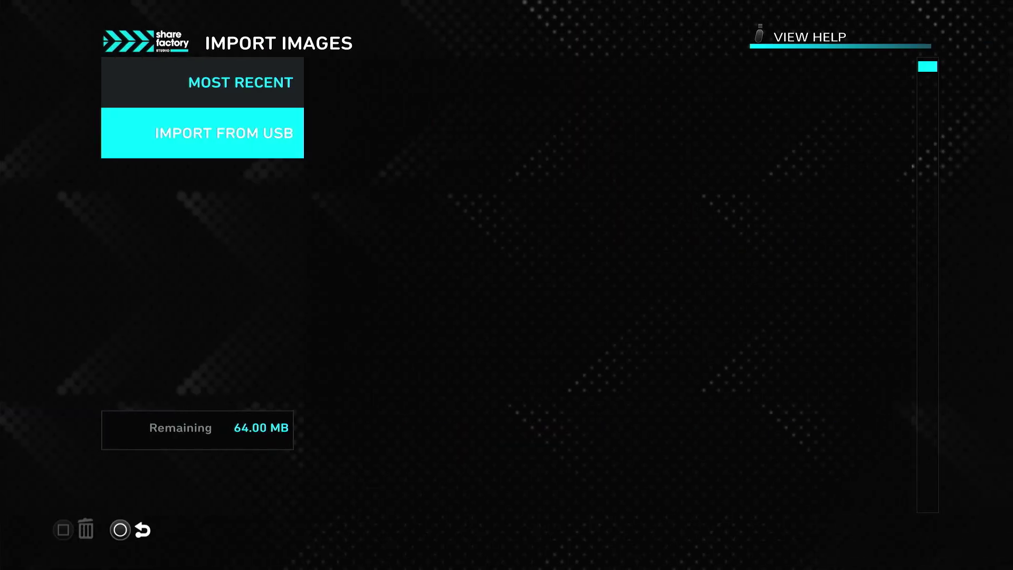